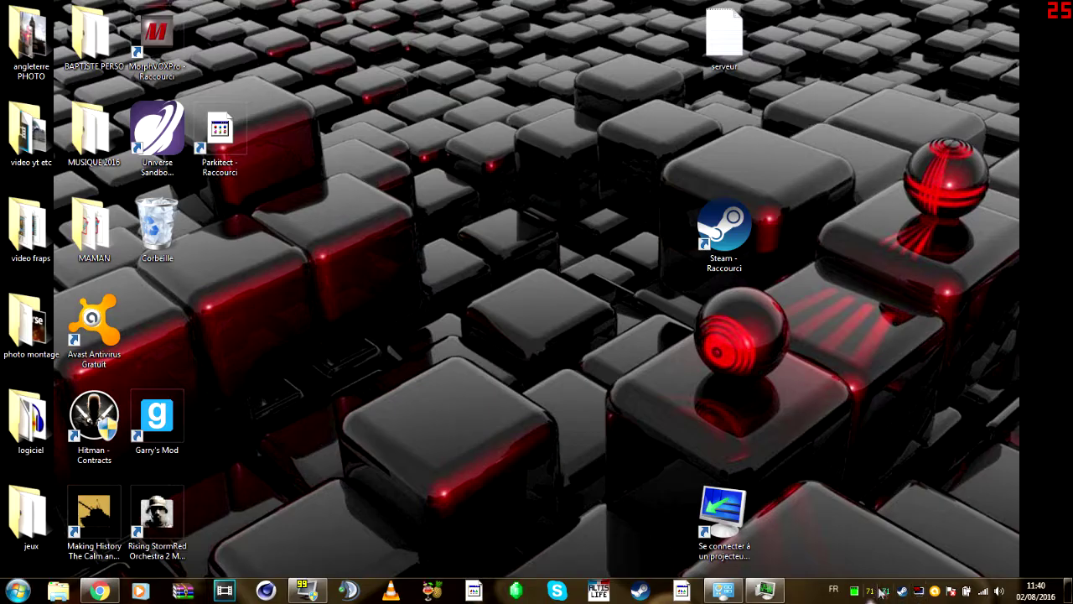
Step: Examine the Aero and basic desktop themes available in the Windows personalisation settings, then minimise that window
mouse_move(881, 597)
right_click(402, 377)
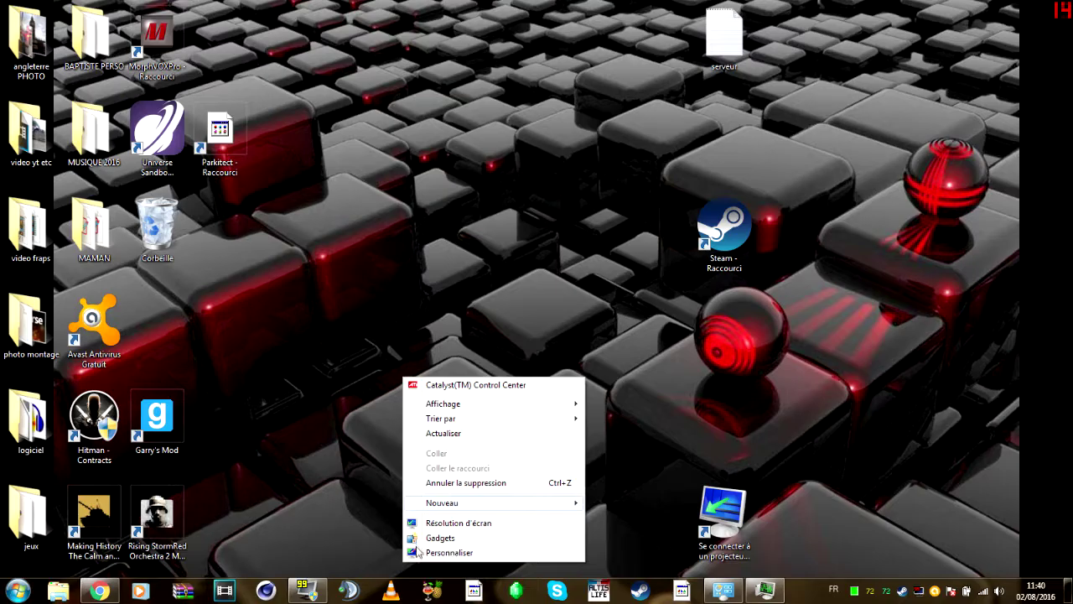
click(404, 248)
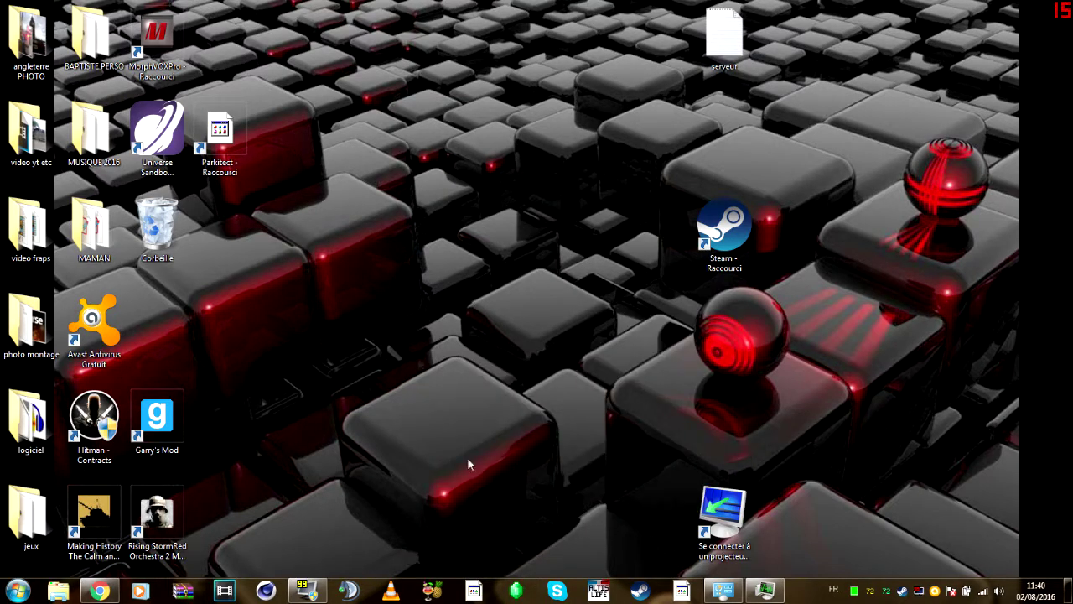
click(721, 591)
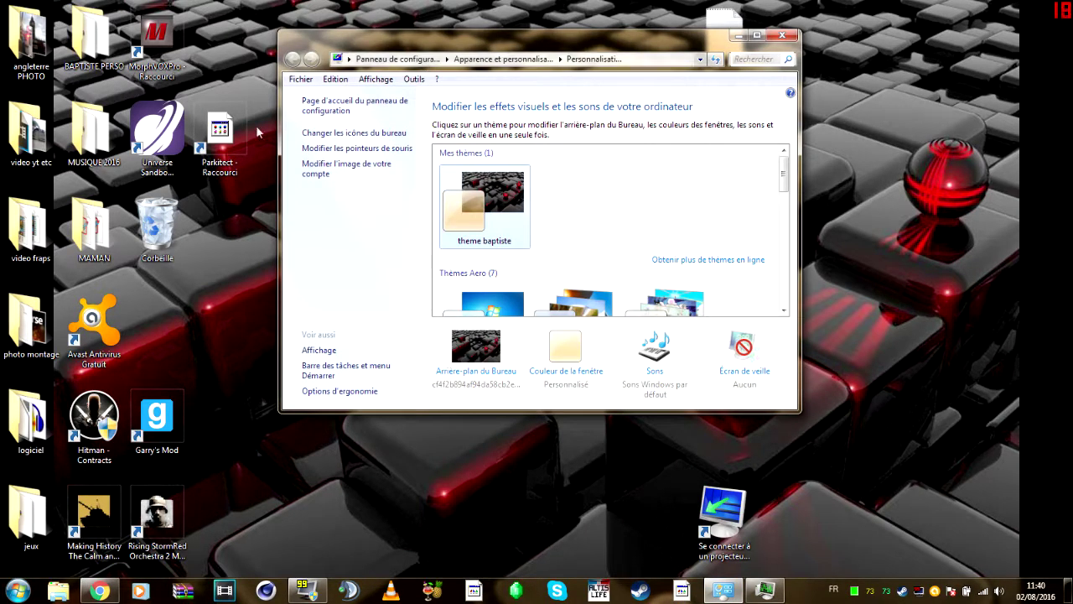
scroll(502, 245, down, 3)
scroll(501, 245, up, 3)
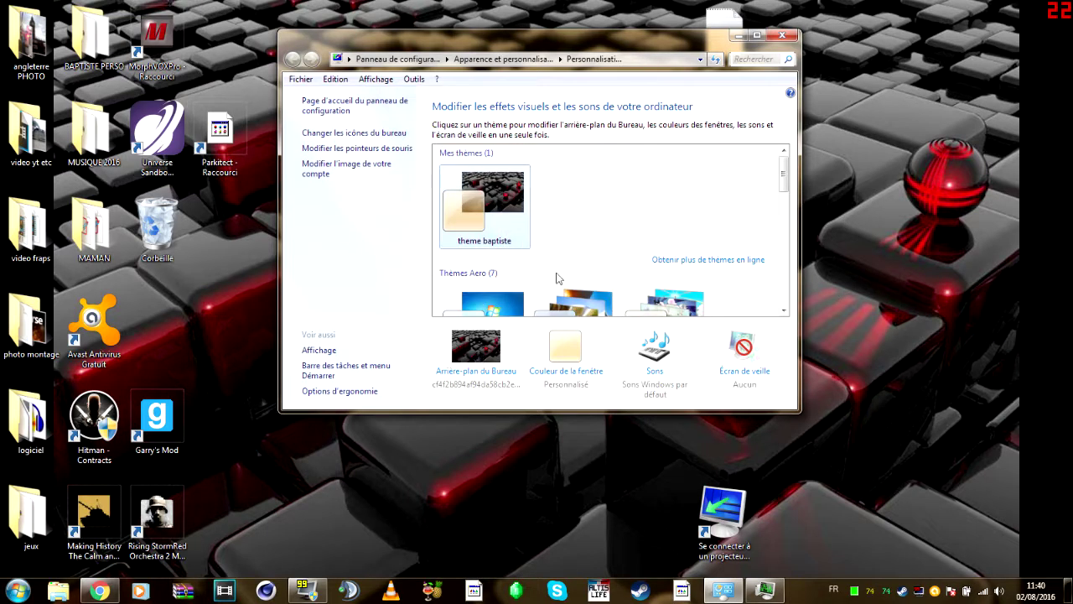
scroll(472, 244, down, 1)
scroll(495, 234, down, 10)
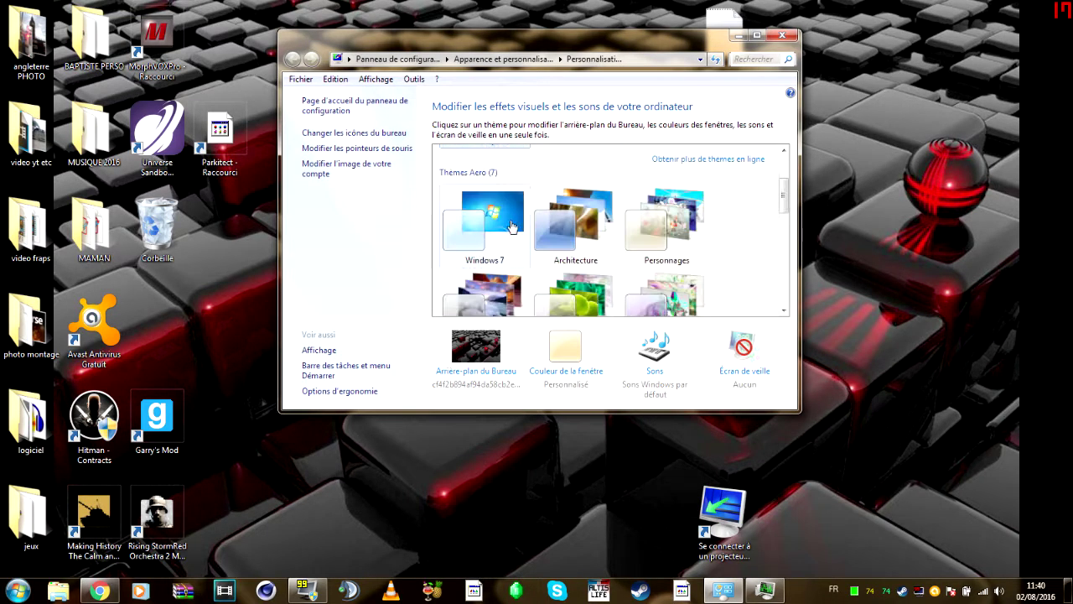
scroll(527, 216, down, 5)
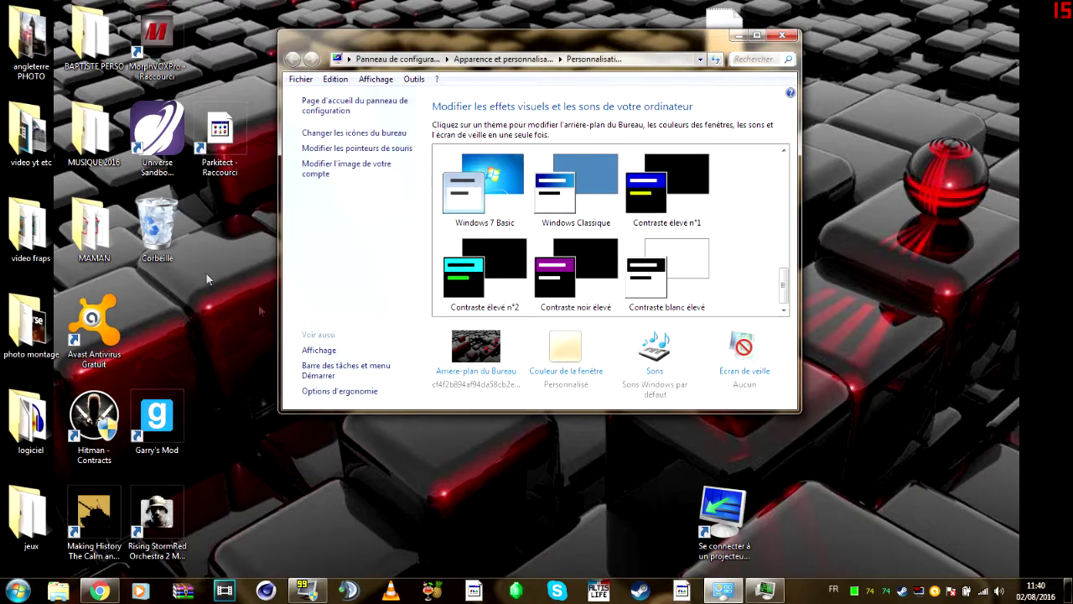
scroll(568, 243, up, 1)
scroll(554, 225, down, 1)
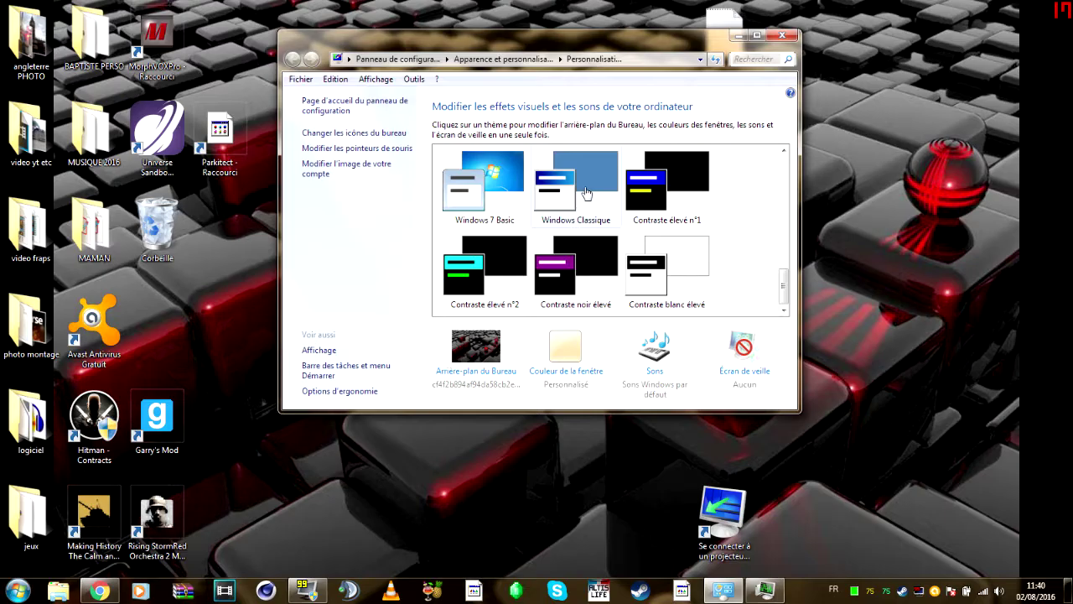
click(738, 35)
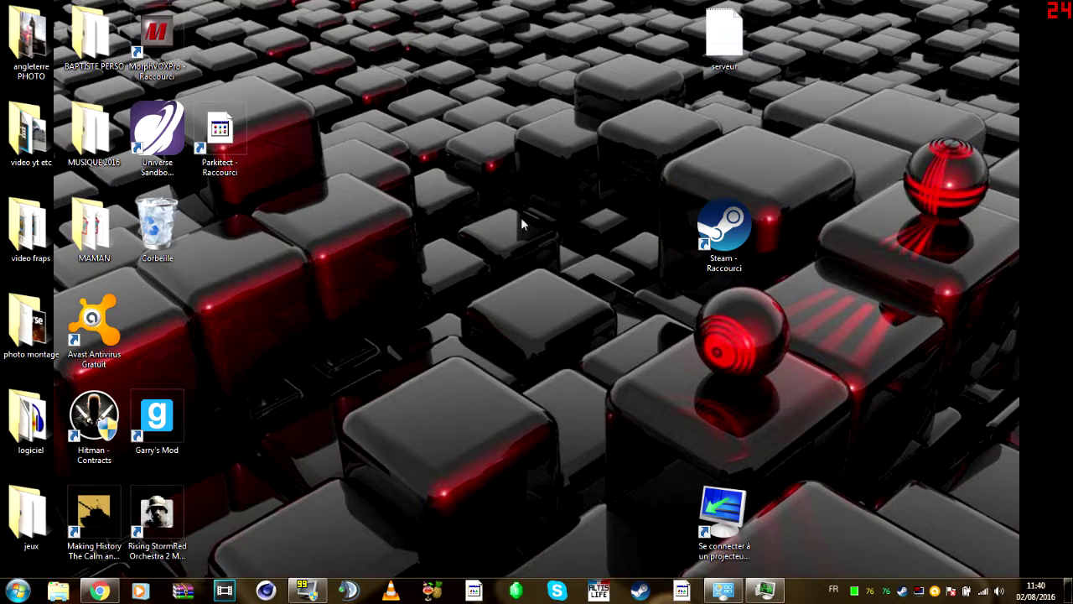
Step: Launch Razer Game Booster
click(17, 592)
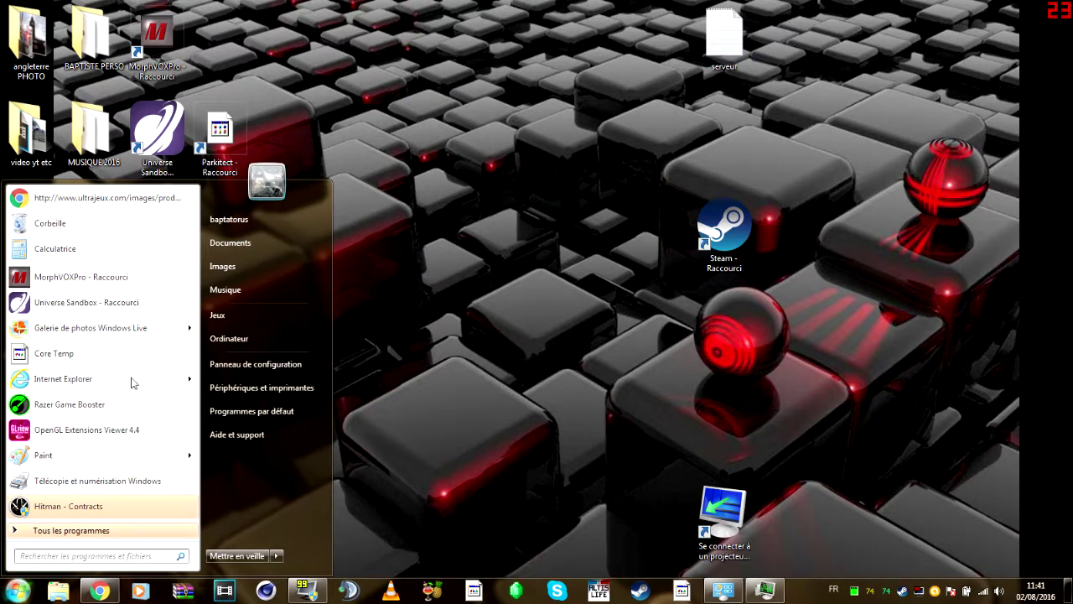
click(84, 404)
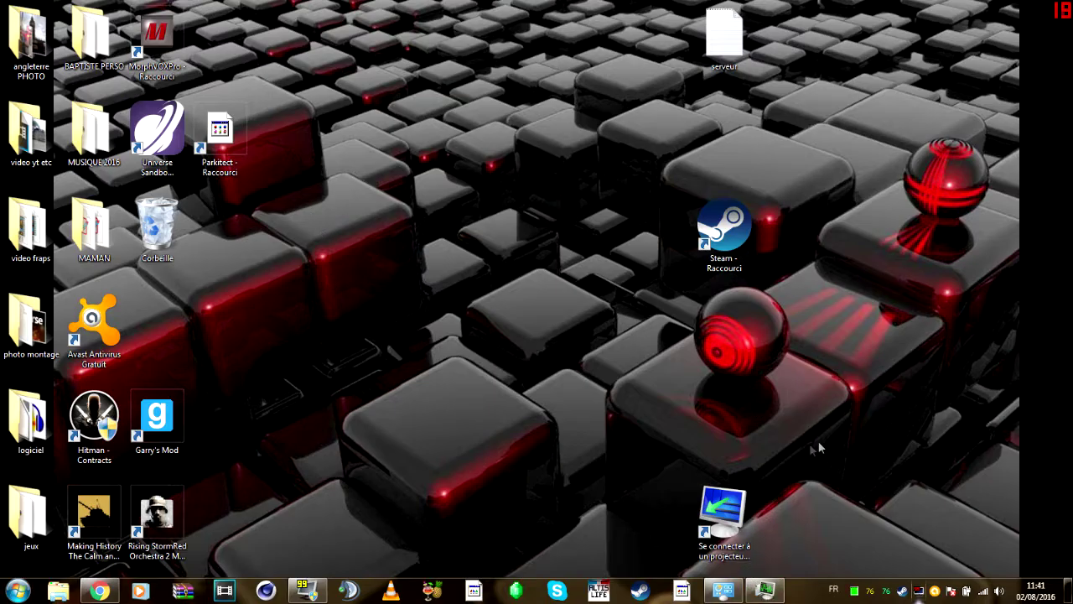
Step: In the Windows Task Manager, end one of the Razer Game Booster main.exe processes
click(776, 593)
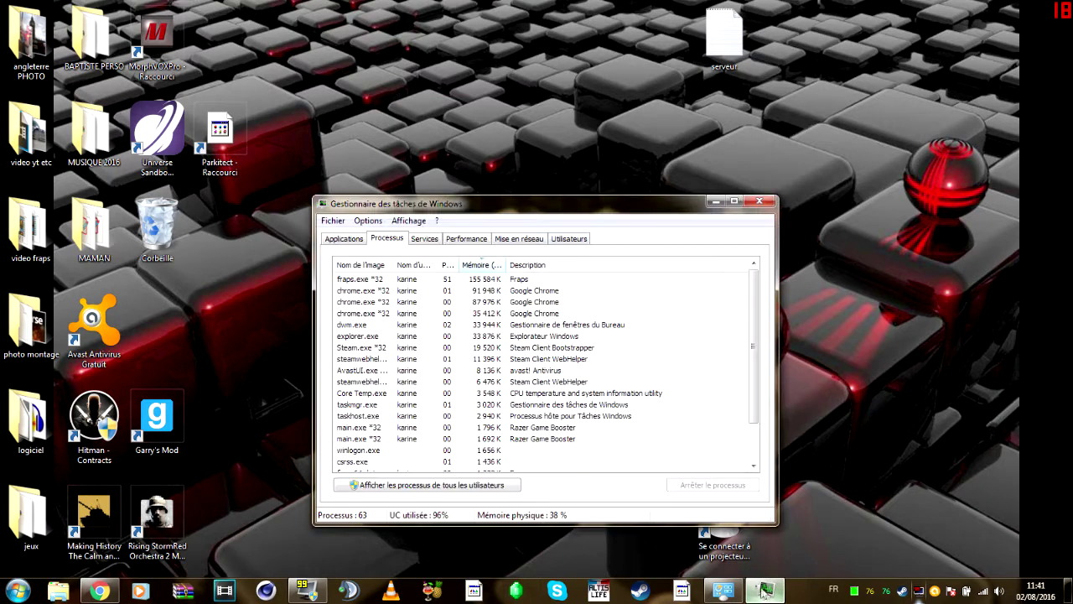
drag(476, 210, 448, 75)
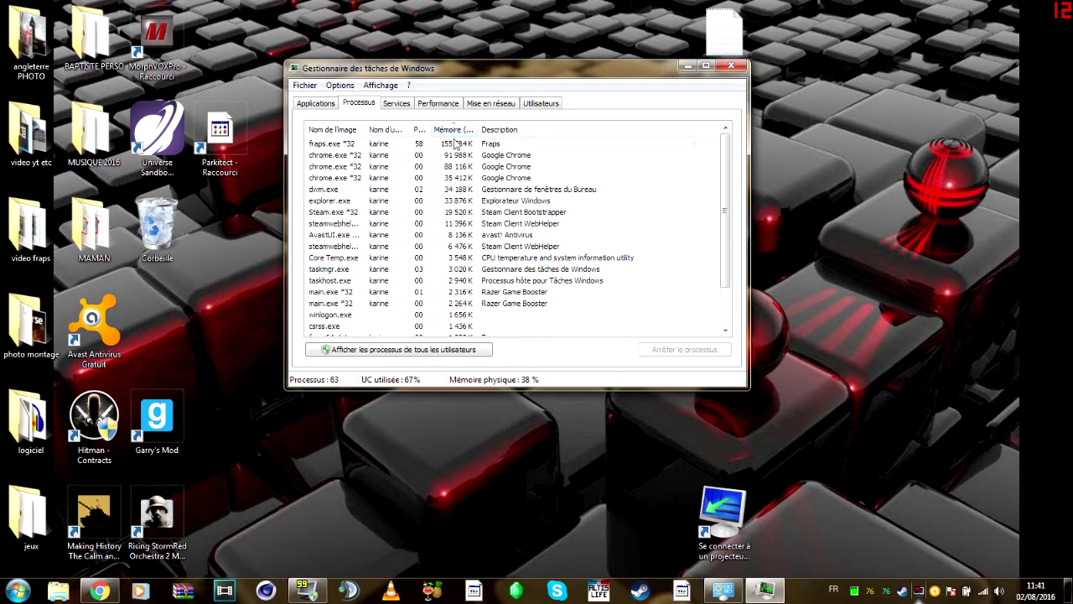
scroll(460, 244, down, 1)
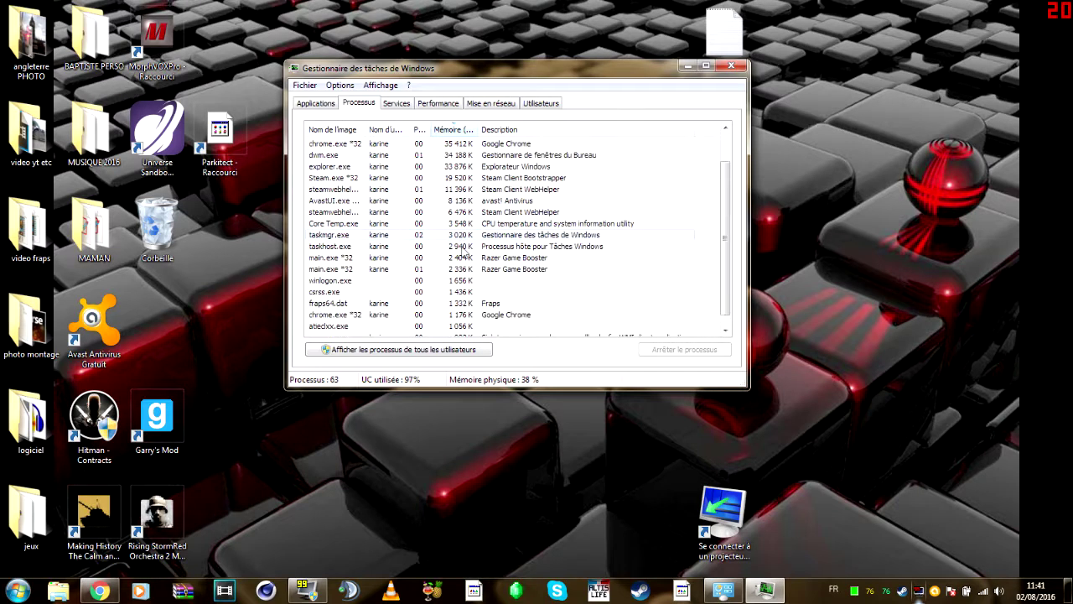
right_click(479, 271)
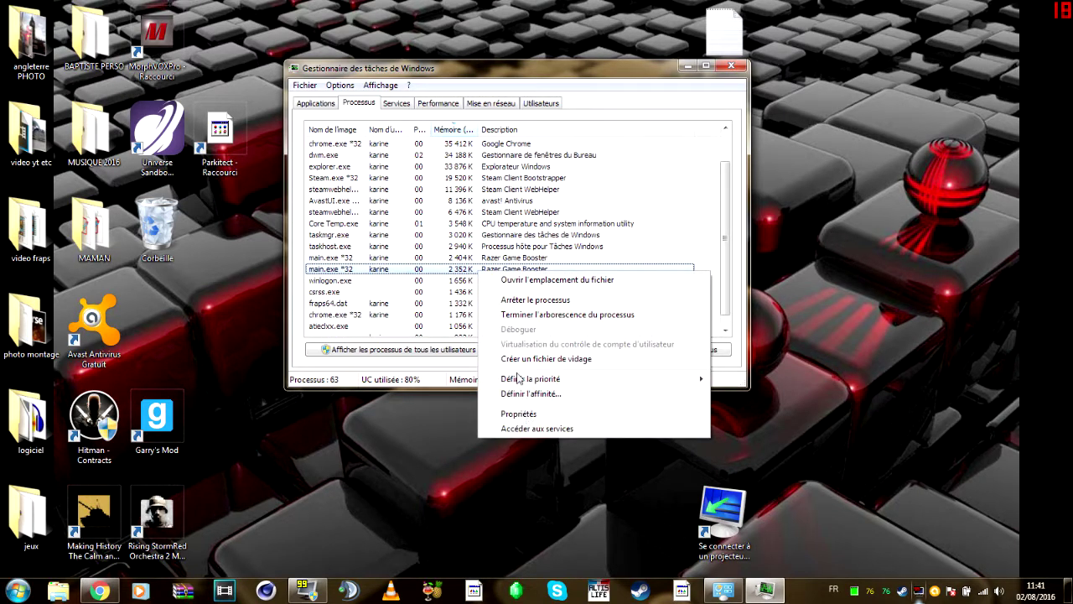
click(521, 315)
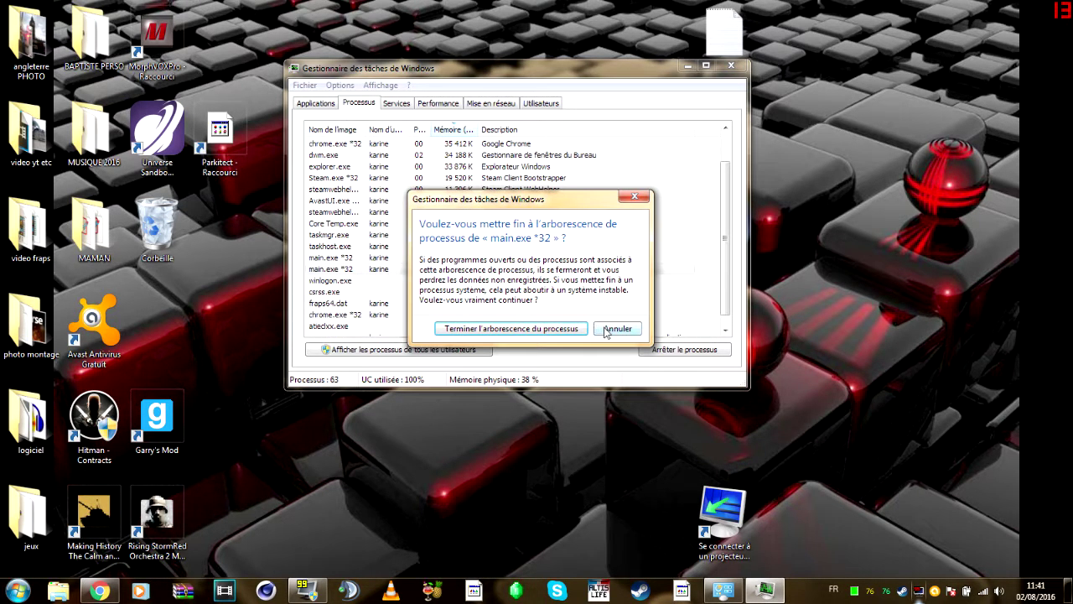
click(599, 329)
click(660, 348)
click(548, 381)
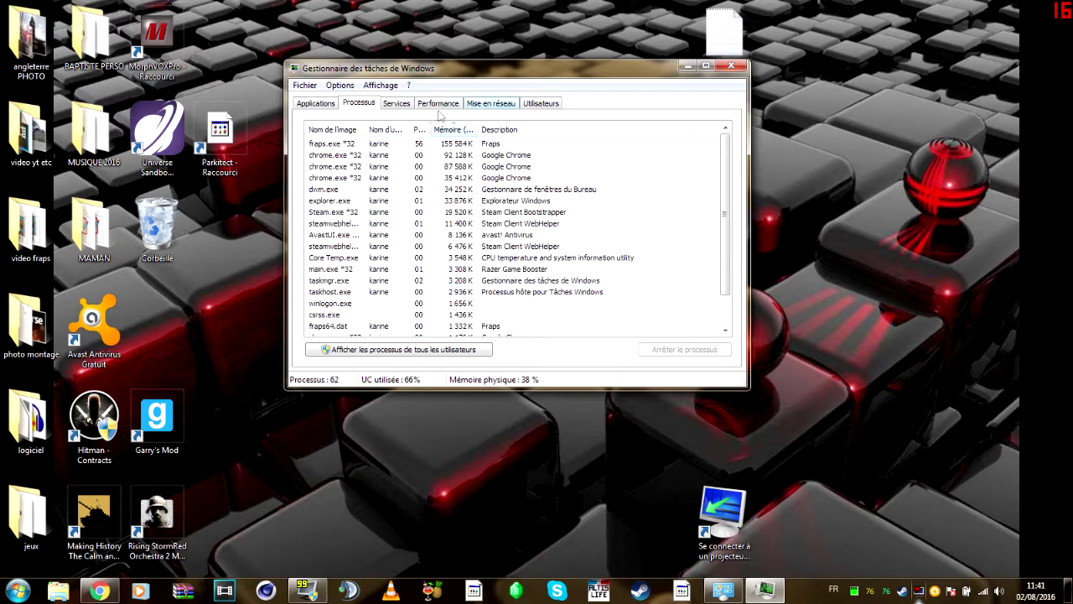
Step: Try to set the priority of the fraps.exe process to Normale
right_click(364, 145)
mouse_move(448, 247)
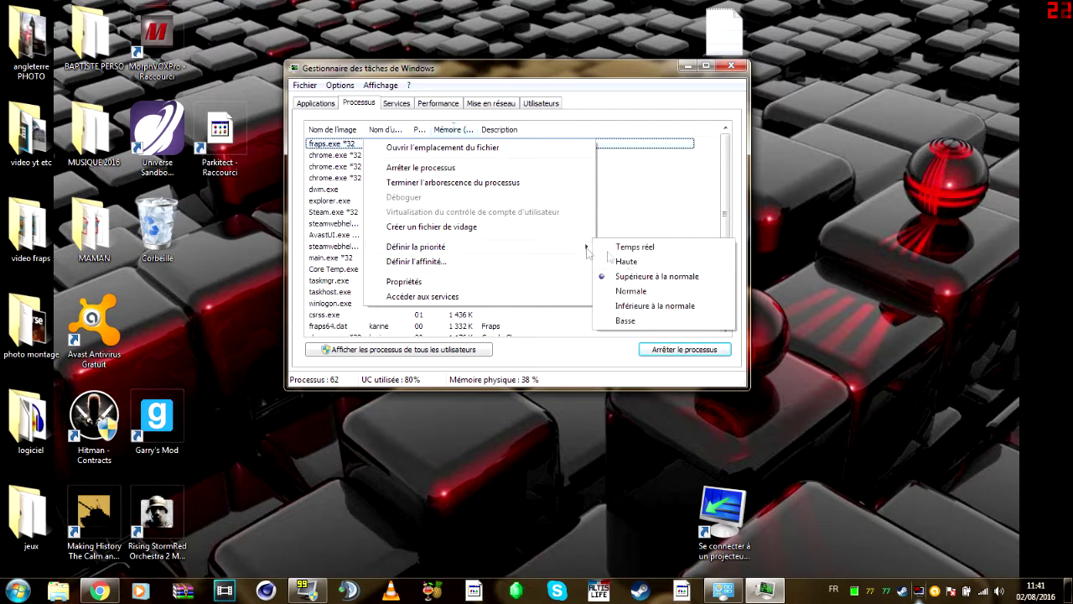
click(631, 291)
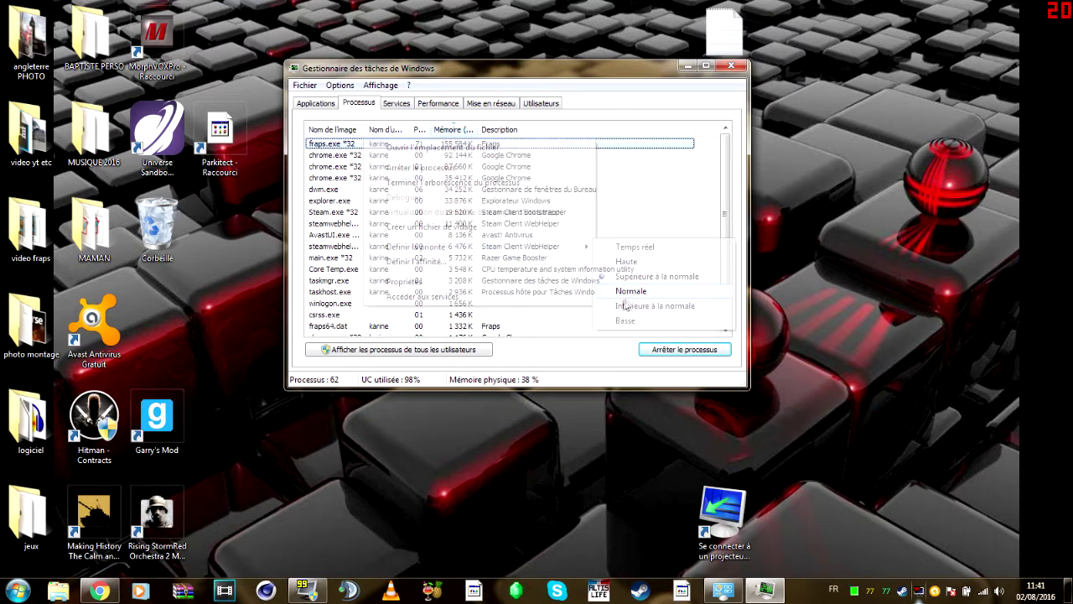
click(564, 311)
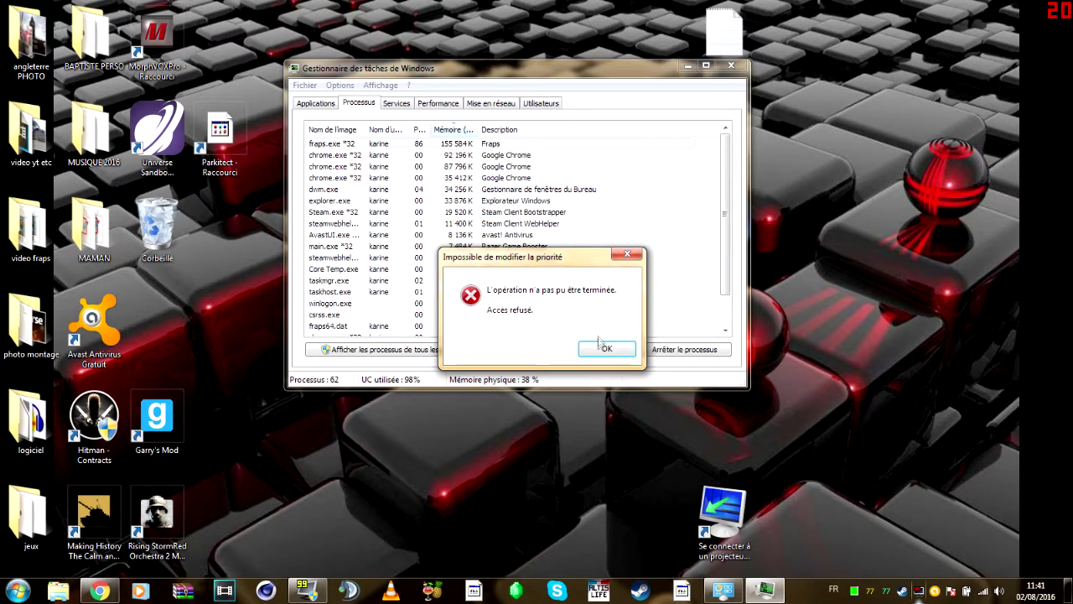
click(603, 347)
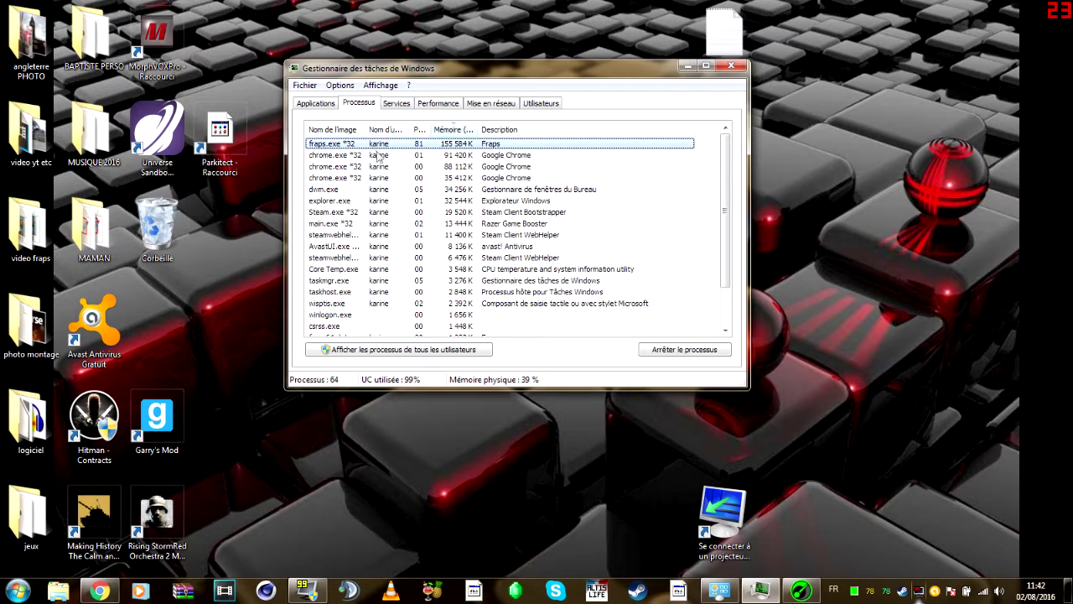
Step: Switch to Razer Game Booster and bring up its list of games
click(820, 593)
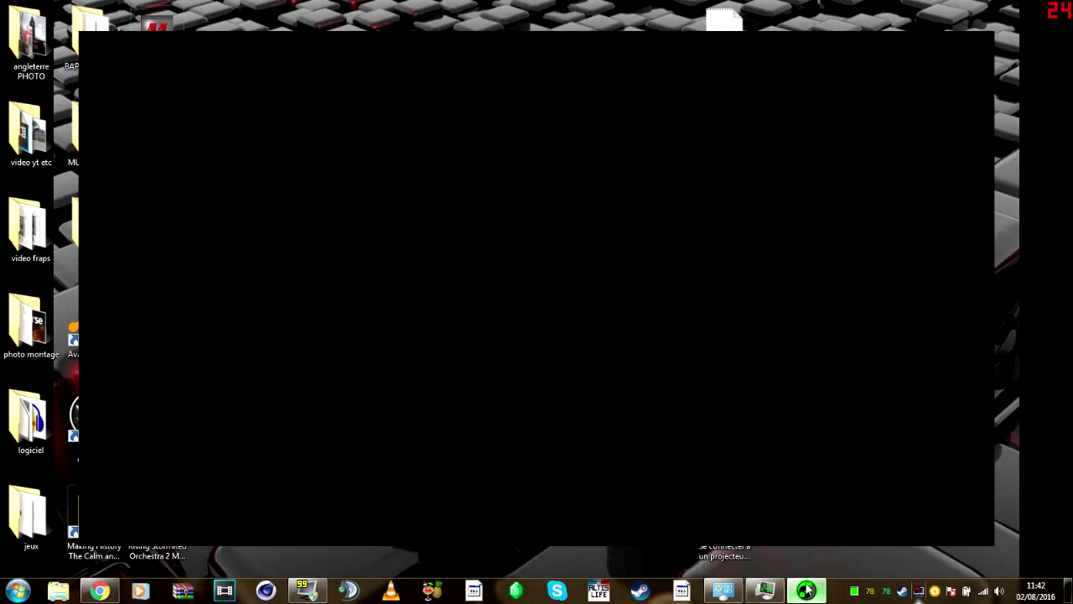
mouse_move(807, 591)
click(784, 509)
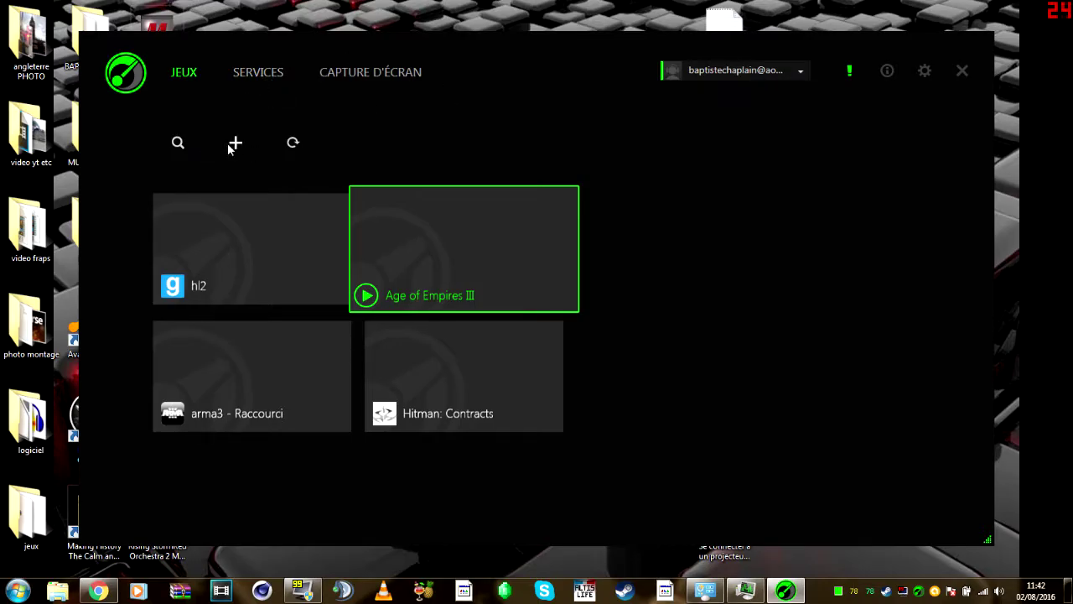
Step: Review the processes in the Boost service and compare the Personnaliser and Recommandé boost levels, leaving Recommandé selected
click(249, 73)
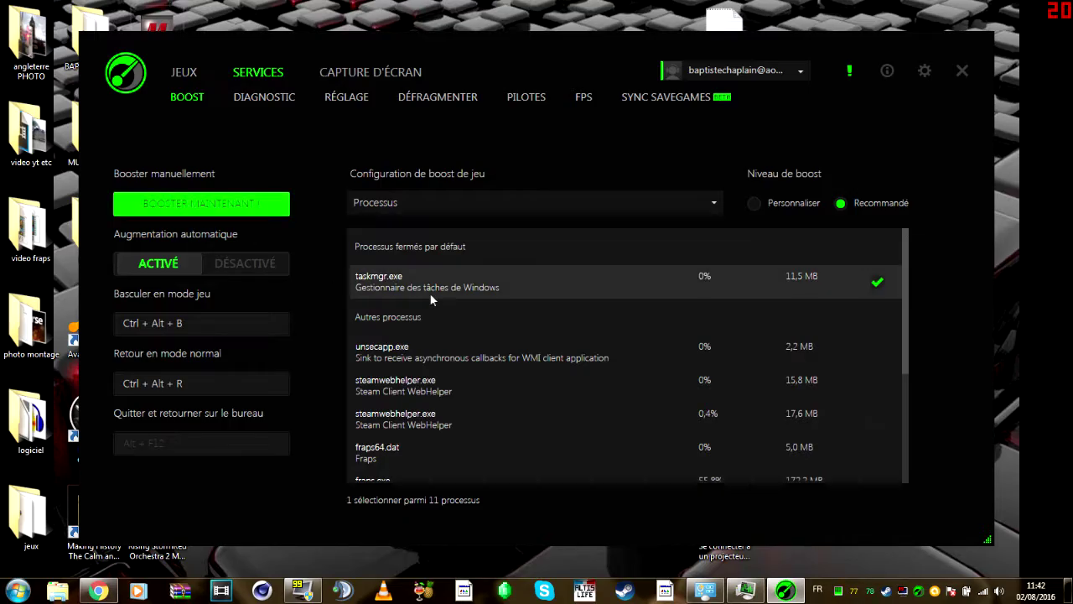
scroll(469, 310, down, 3)
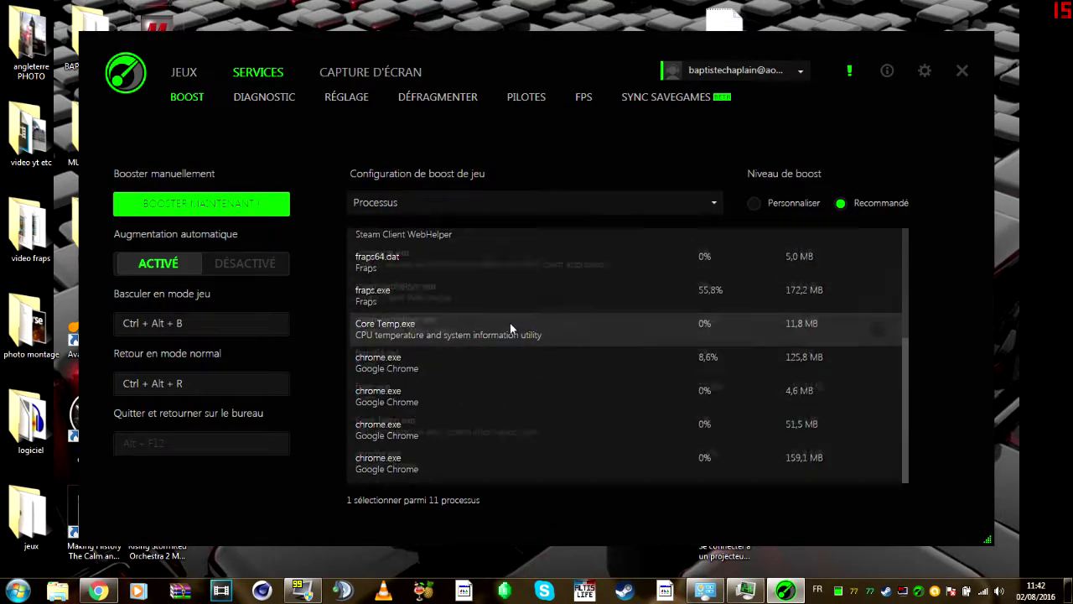
scroll(510, 323, up, 3)
click(761, 203)
click(838, 203)
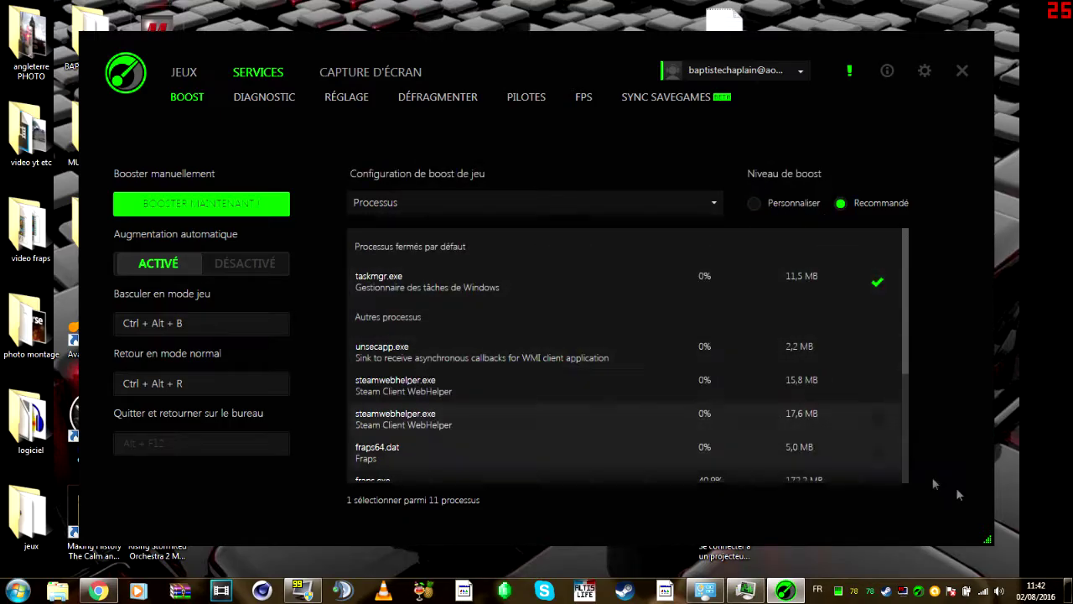
scroll(753, 342, down, 3)
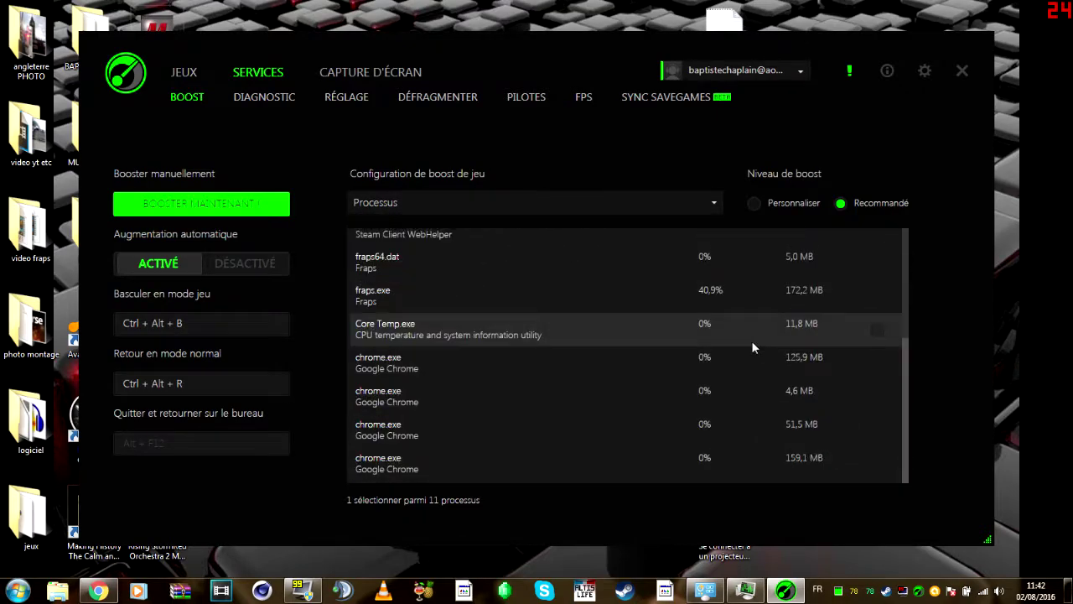
scroll(752, 342, up, 3)
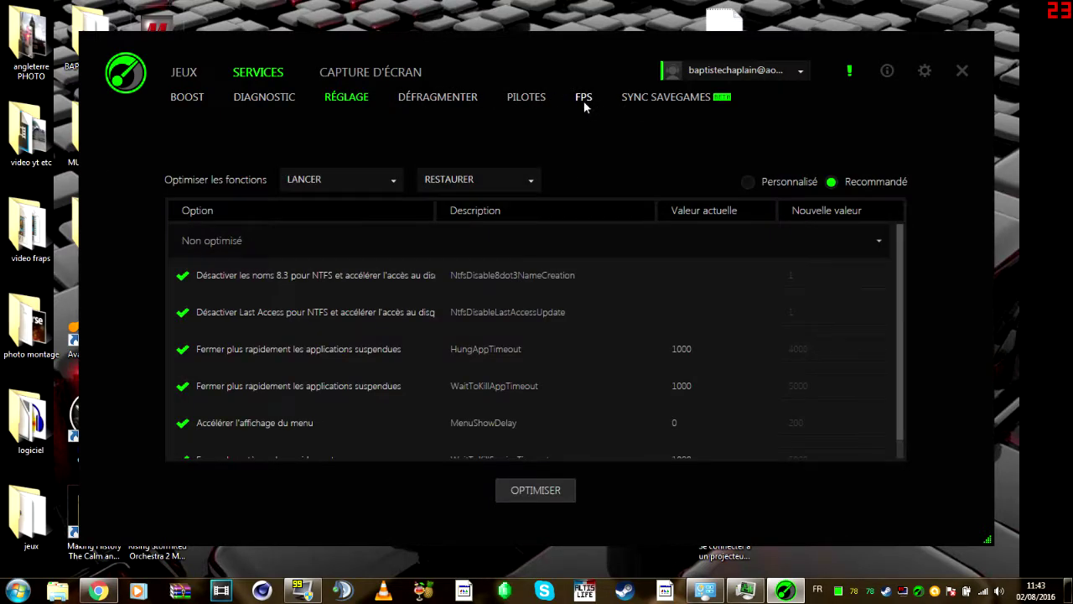
Step: Look through the FPS, Sync Savegames and Diagnostic services and return to the Boost service
click(584, 99)
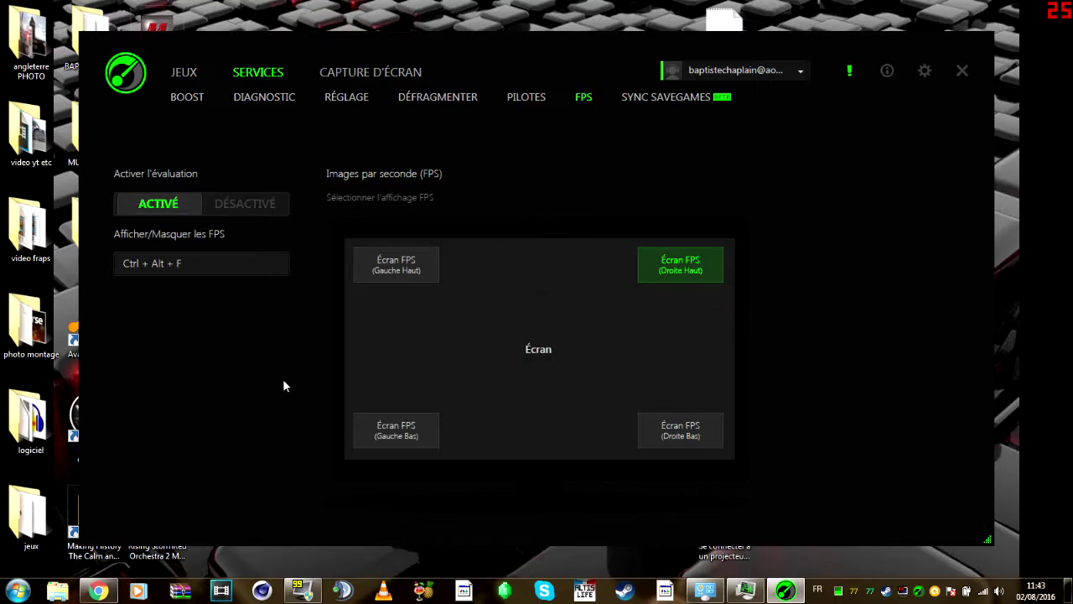
click(657, 99)
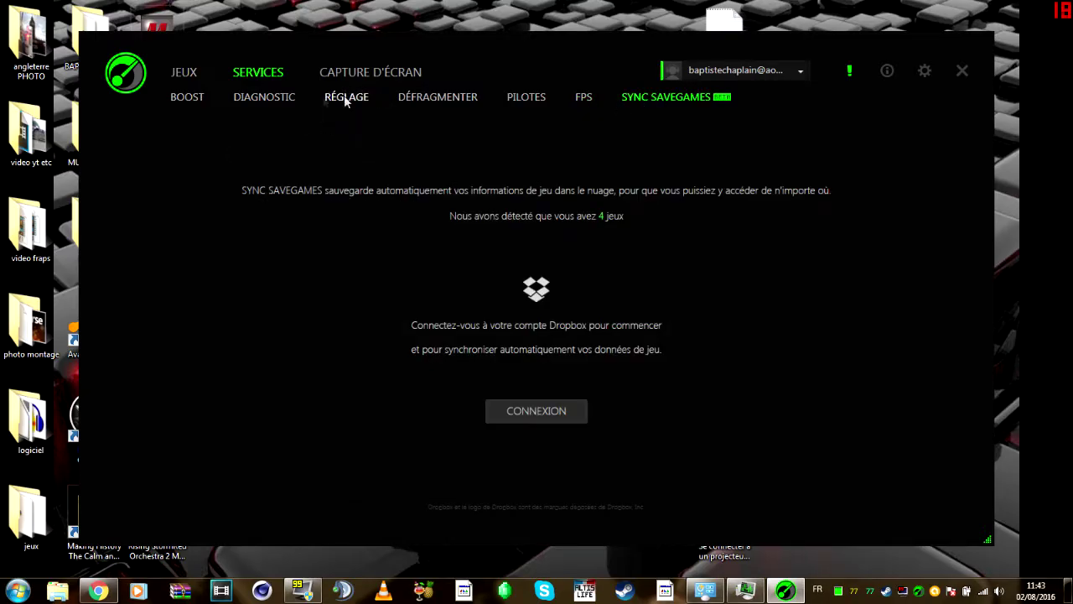
click(248, 103)
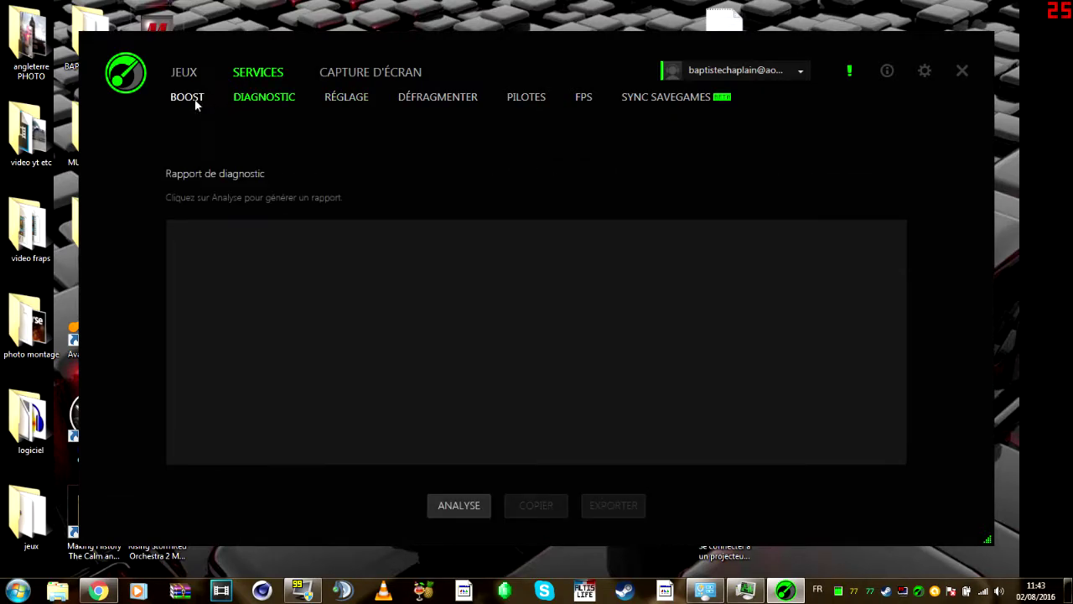
click(193, 100)
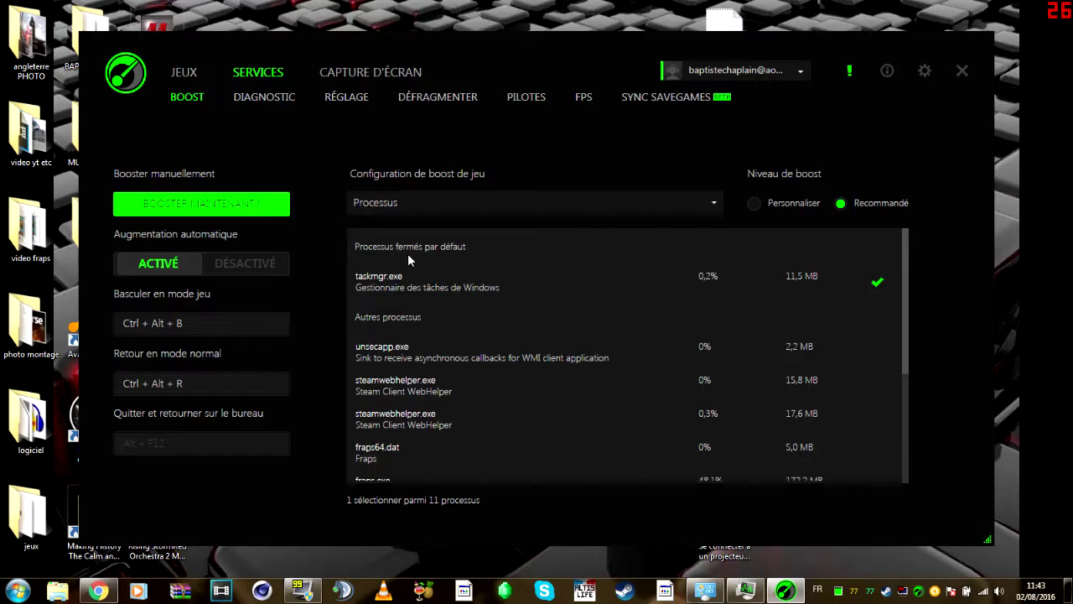
Step: Close the Razer Game Booster window and quit the program completely
click(962, 70)
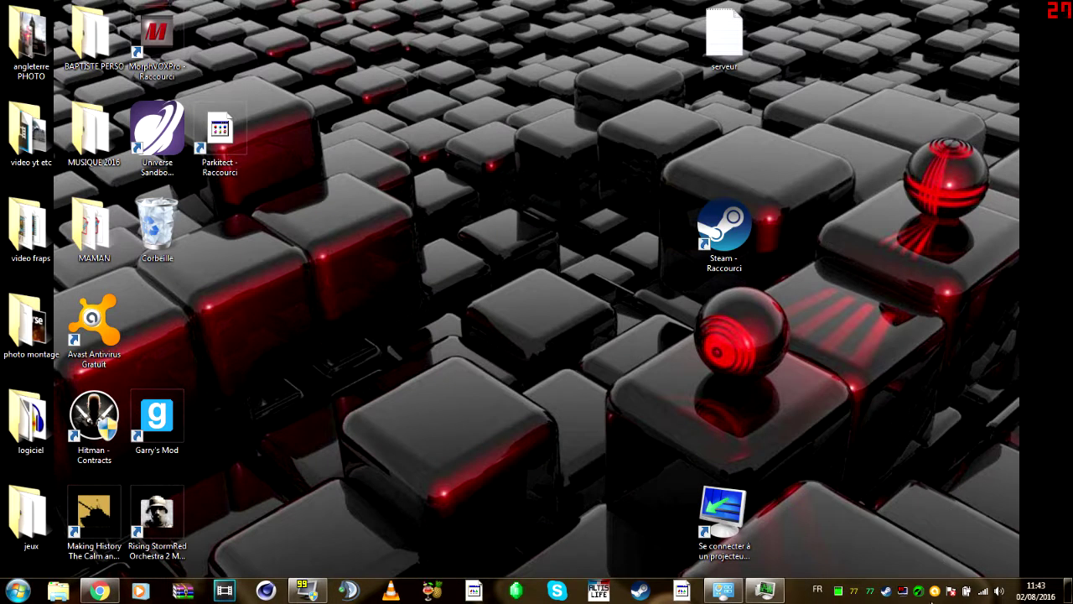
right_click(923, 598)
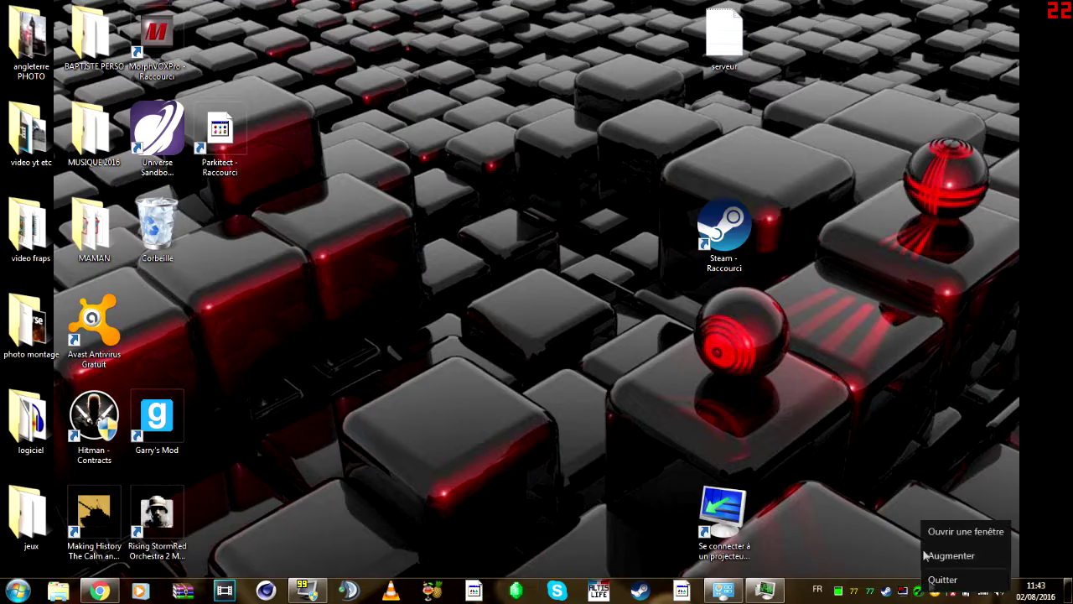
click(928, 557)
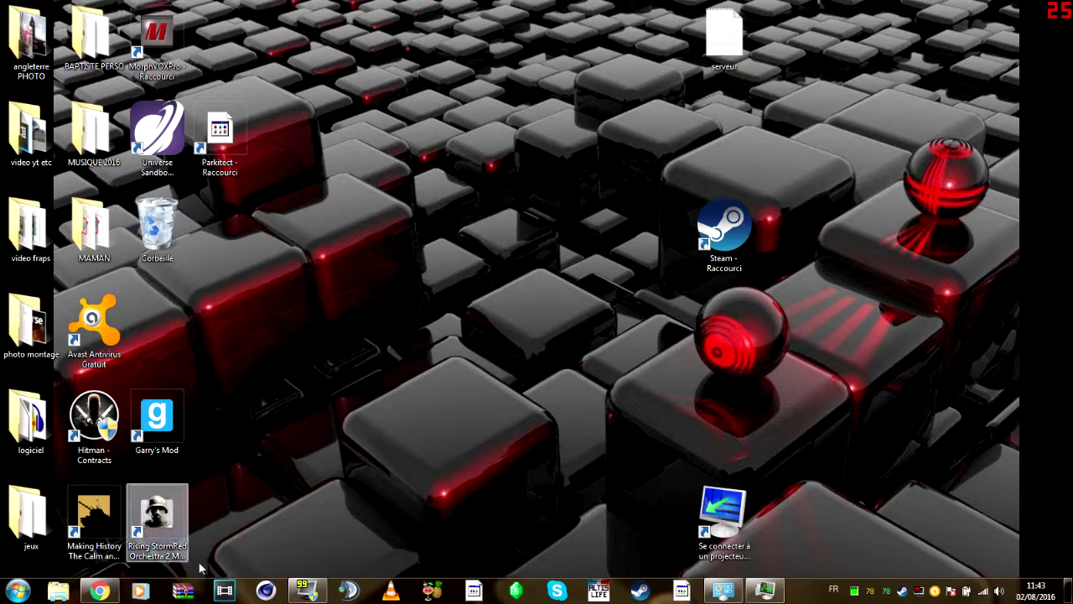
Step: Switch to Fraps, look through its FPS, Movies and Screenshots settings, and minimise its window
click(310, 590)
drag(516, 231, 447, 58)
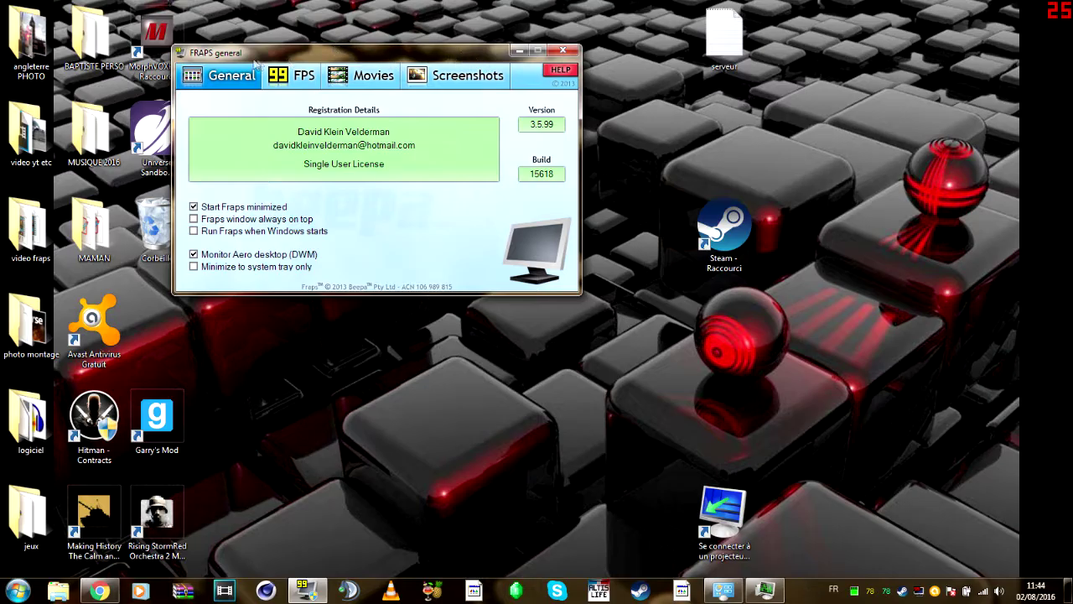
drag(300, 54, 401, 2)
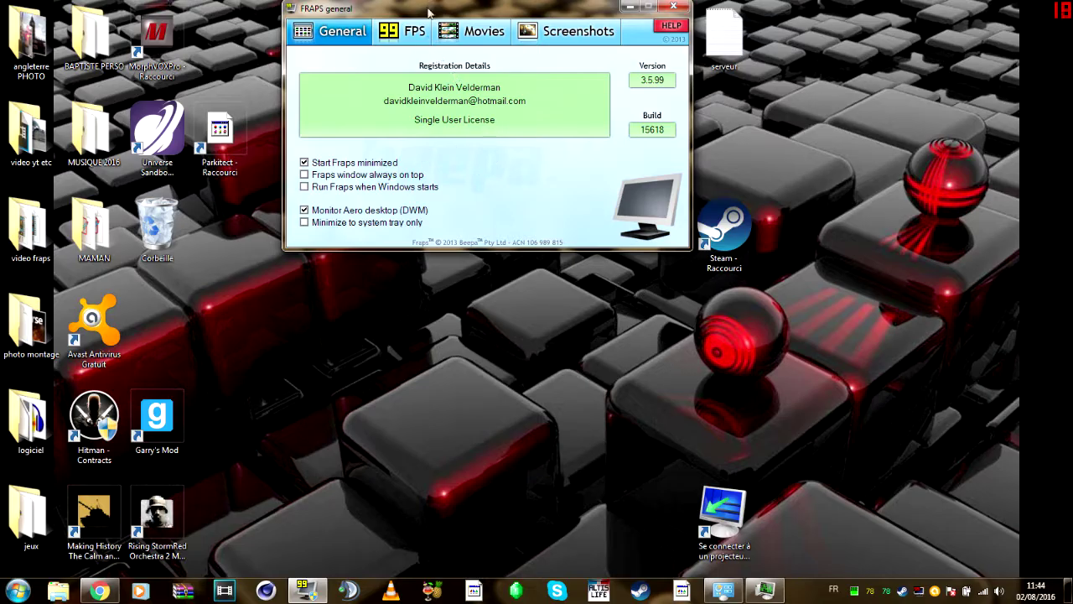
drag(445, 7, 439, 39)
click(416, 64)
click(460, 64)
click(416, 61)
click(458, 62)
click(410, 62)
click(470, 62)
click(524, 62)
click(625, 38)
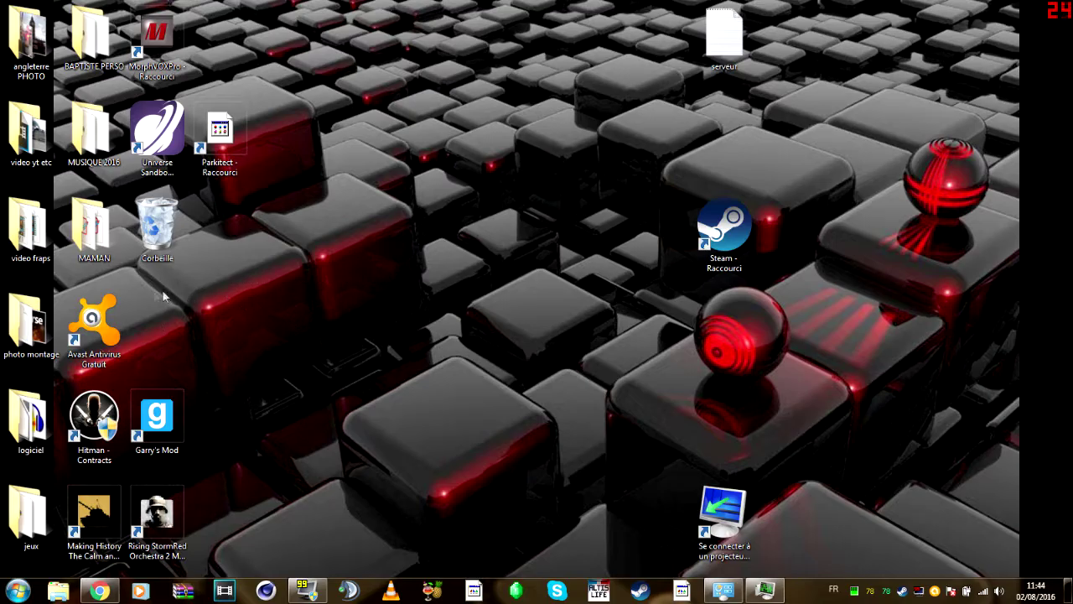
drag(284, 331, 574, 387)
drag(308, 30, 650, 427)
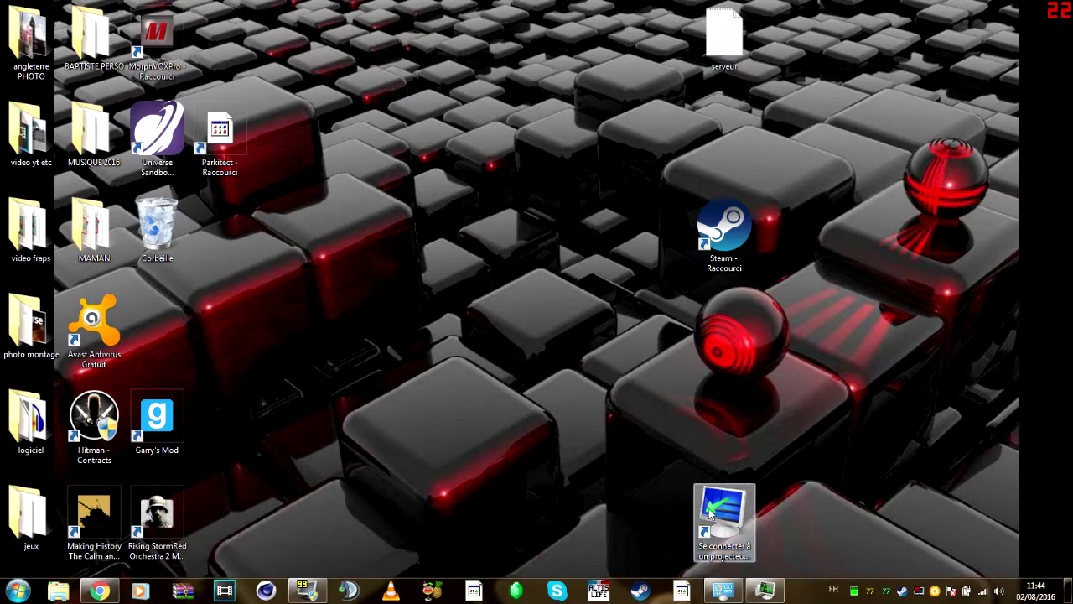